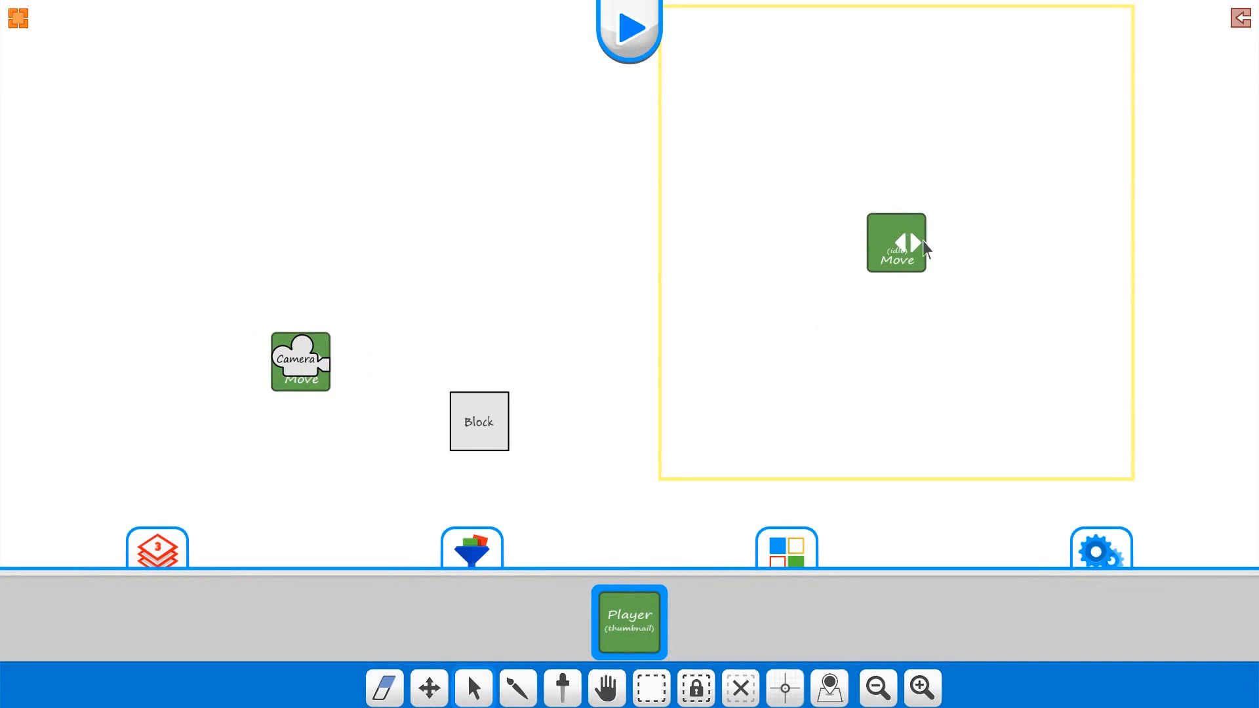
Step: Open the AI Trigger Range settings of the player character inside the yellow box and select the ai evade (yellow) trigger
{"action": "left_click", "coordinate": [880, 246]}
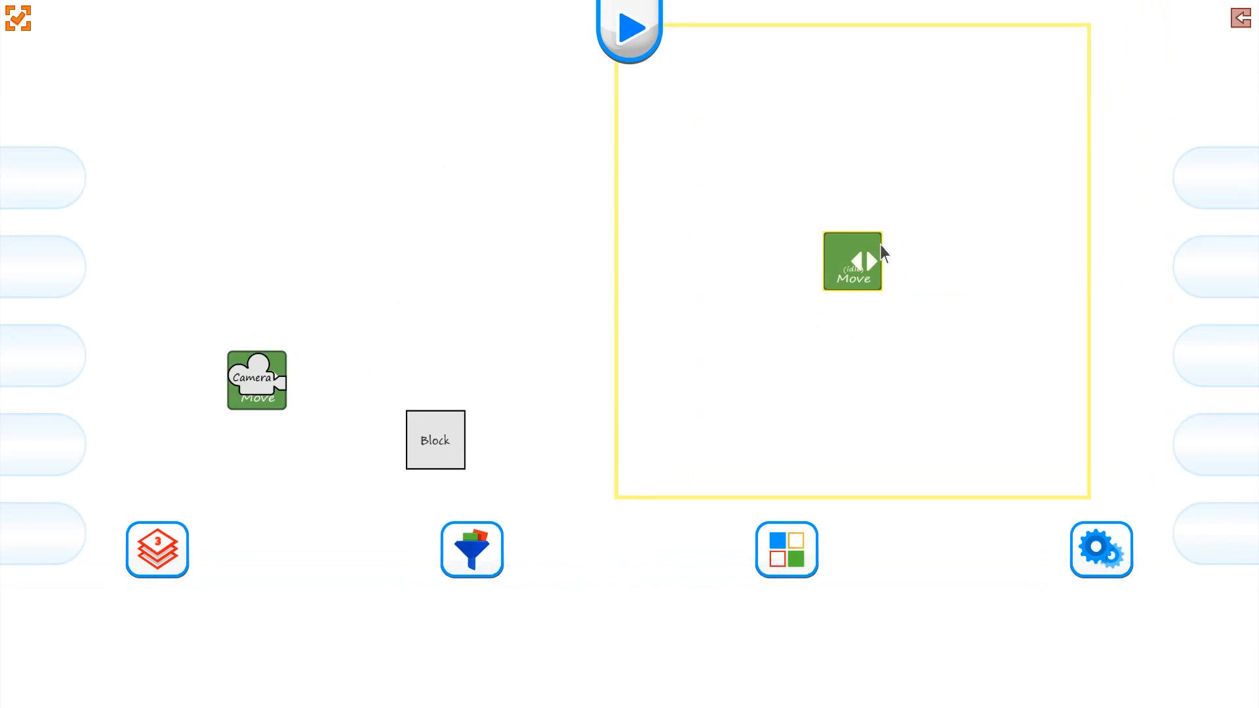
{"action": "key", "text": "Tab"}
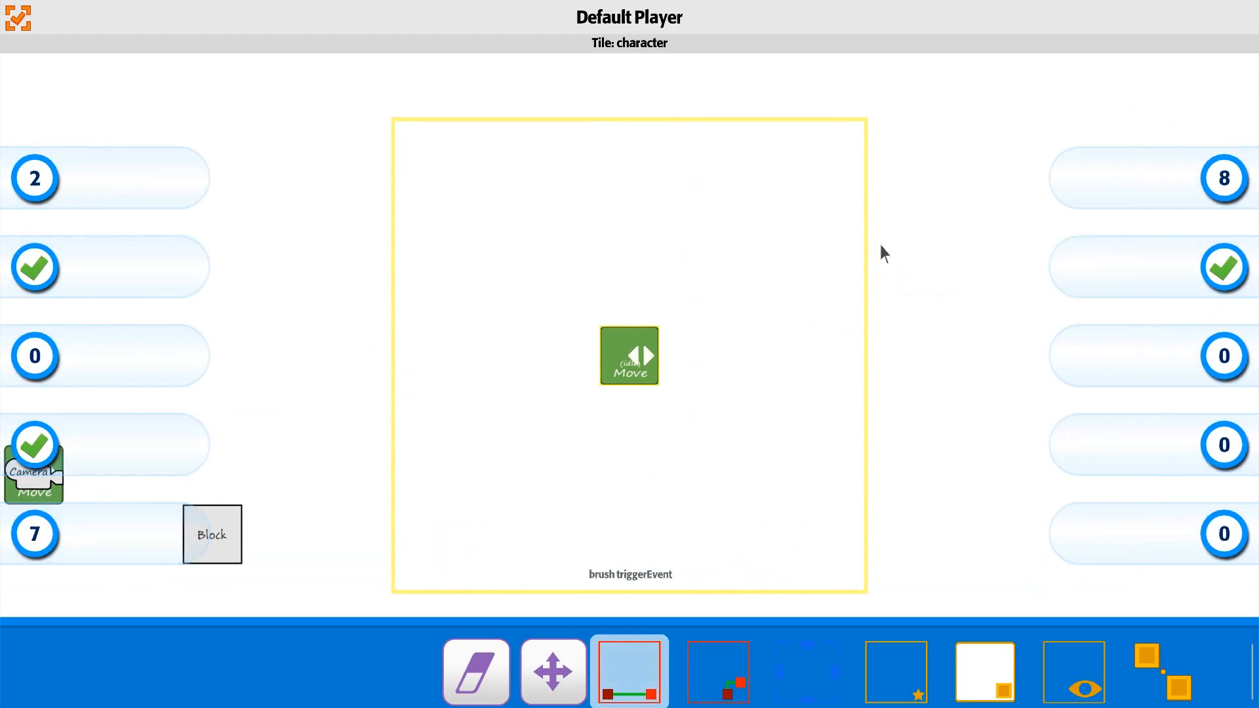
{"action": "key", "text": "Left"}
{"action": "key", "text": "Left"}
{"action": "key", "text": "Left"}
{"action": "left_click_drag", "start_coordinate": [145, 657], "coordinate": [675, 671]}
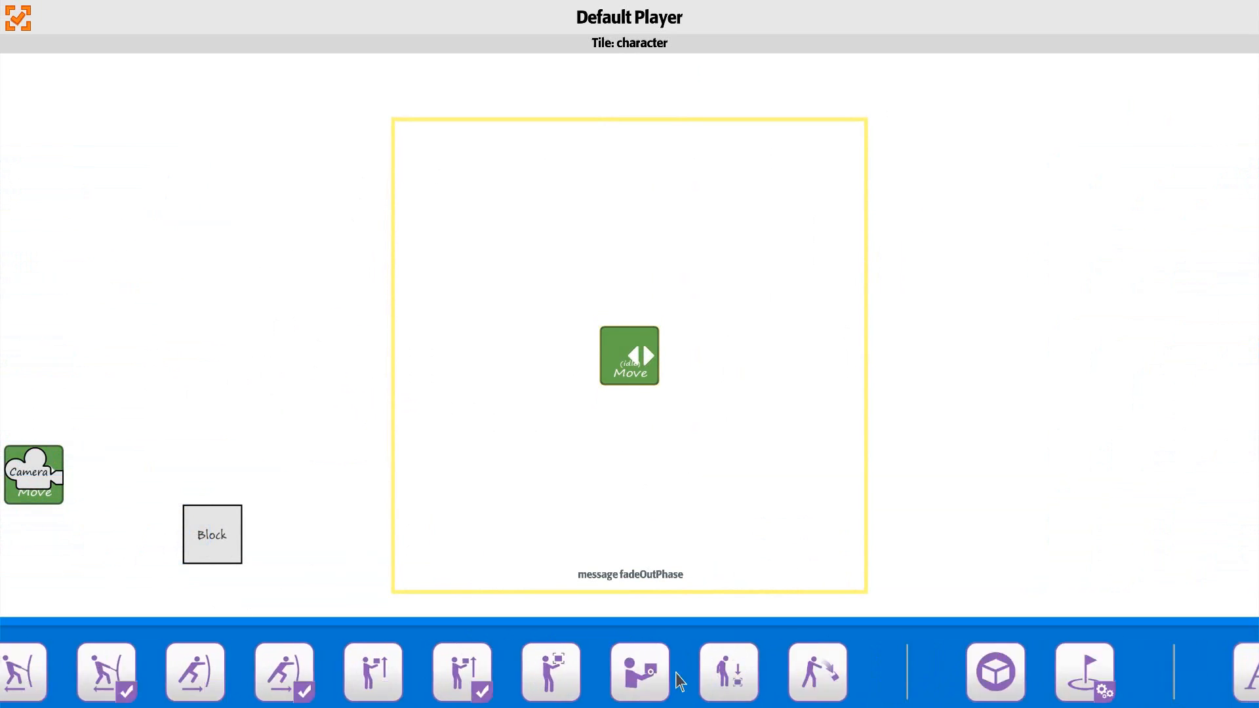
{"action": "left_click_drag", "start_coordinate": [404, 675], "coordinate": [908, 675]}
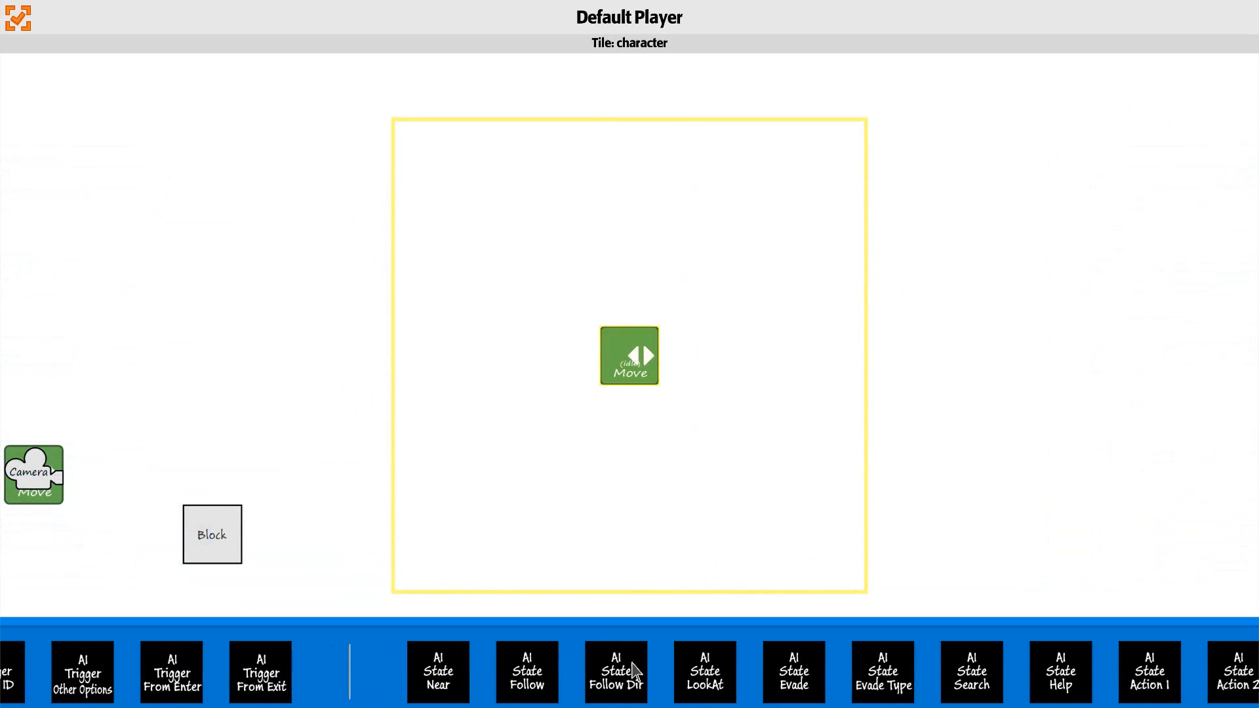
{"action": "left_click_drag", "start_coordinate": [496, 675], "coordinate": [1081, 669]}
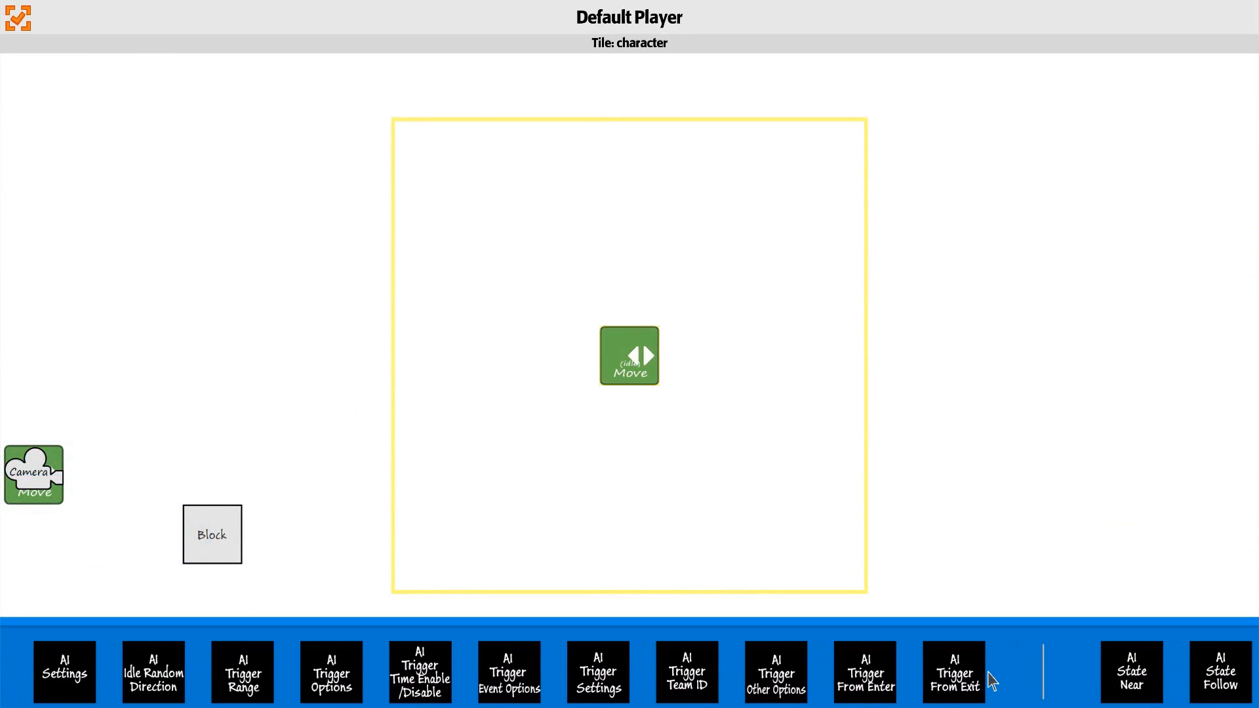
{"action": "left_click", "coordinate": [242, 681]}
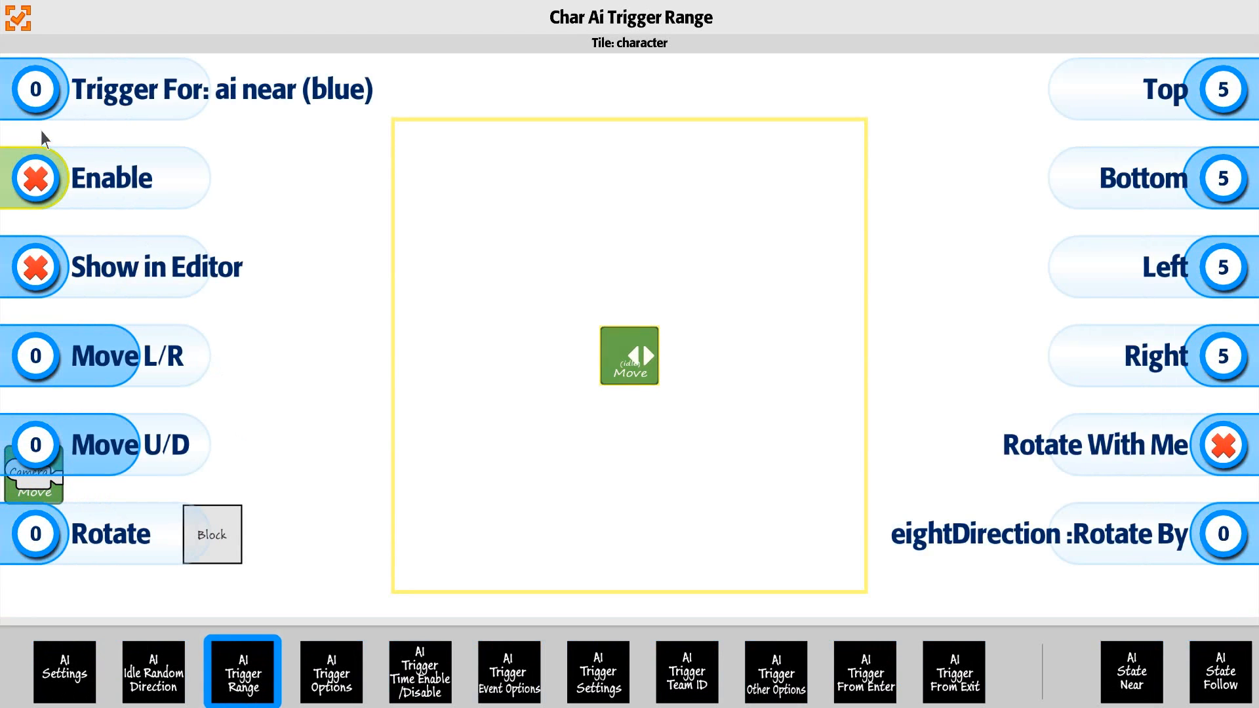
{"action": "left_click_drag", "start_coordinate": [46, 111], "coordinate": [85, 155]}
{"action": "left_click_drag", "start_coordinate": [297, 109], "coordinate": [314, 132]}
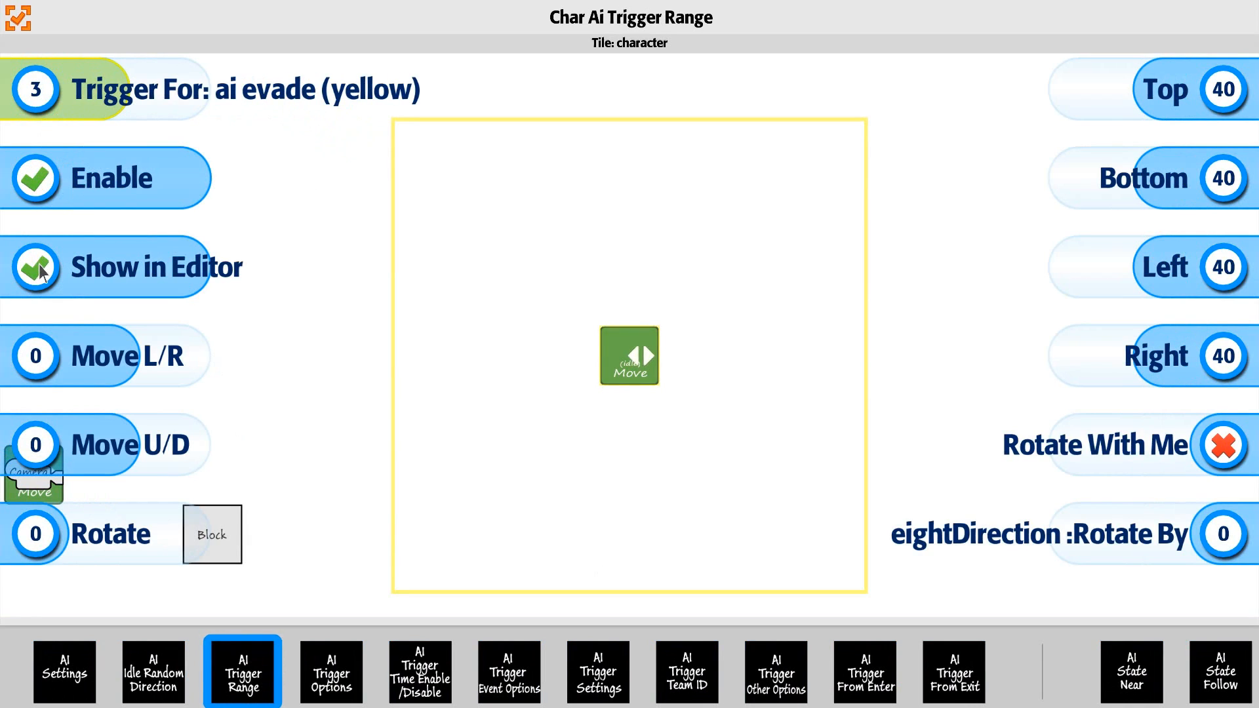
Step: Examine the AI Trigger Options for the ai evade (yellow) trigger, including Constant On and Trigger Box
{"action": "left_click", "coordinate": [302, 687]}
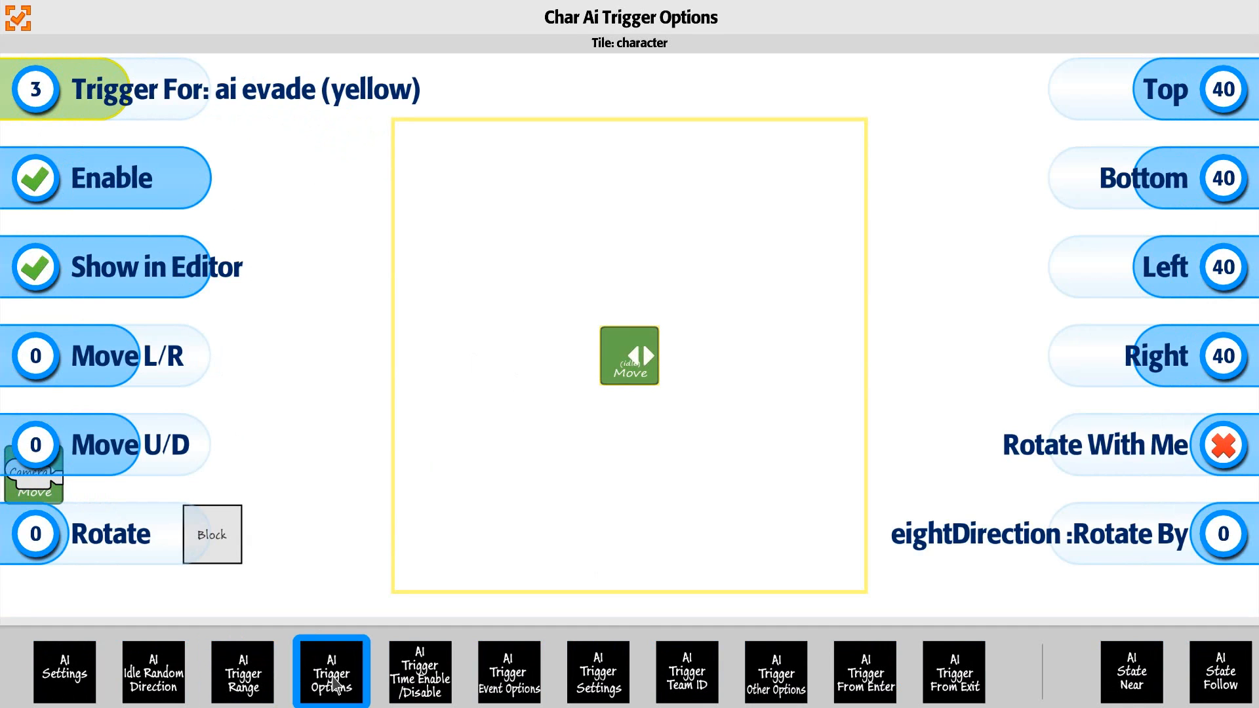
{"action": "left_click_drag", "start_coordinate": [37, 90], "coordinate": [118, 132]}
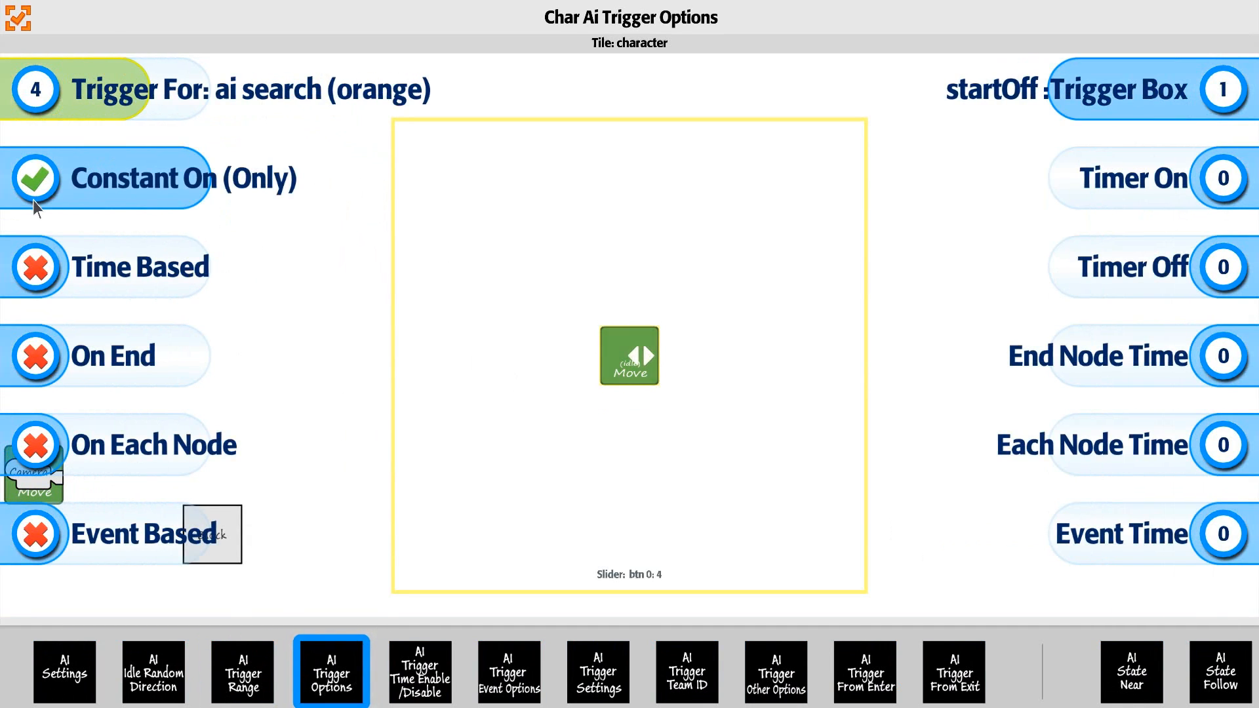
{"action": "left_click", "coordinate": [1054, 107]}
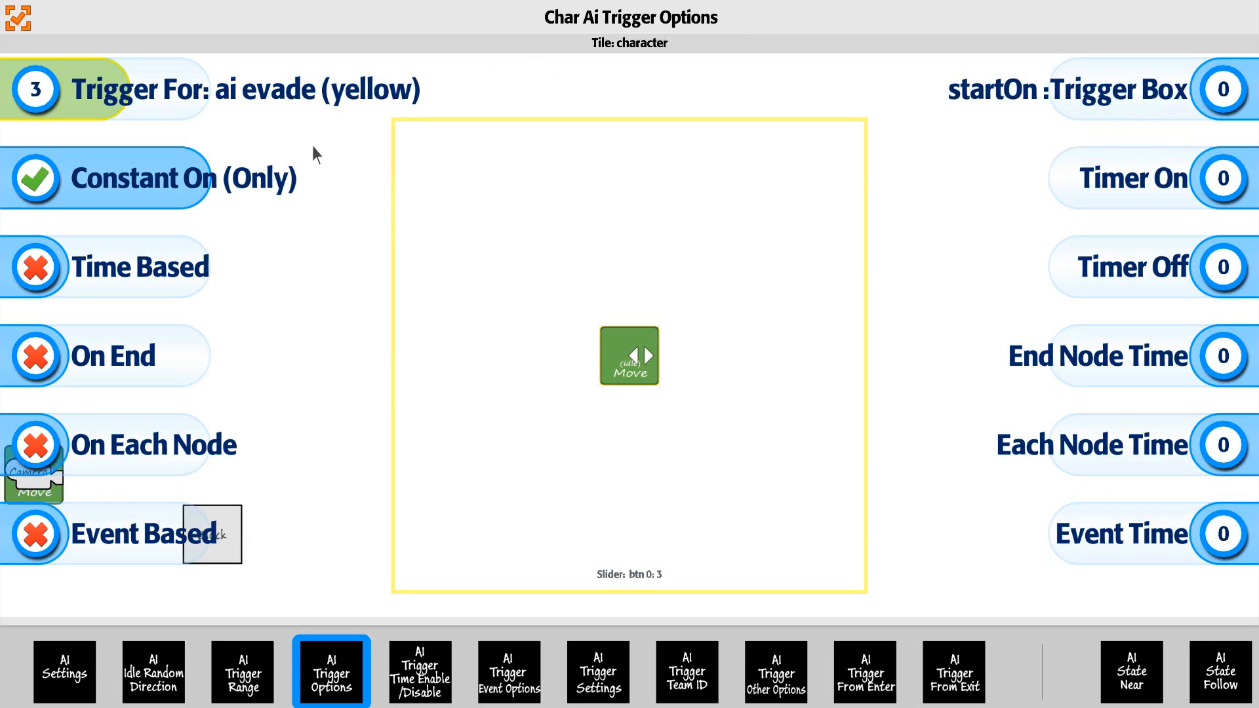
Step: Open the AI State Evade settings and try the interpose, flee, hide and none Evade Mode Types, ending on evade
{"action": "left_click_drag", "start_coordinate": [593, 695], "coordinate": [411, 696]}
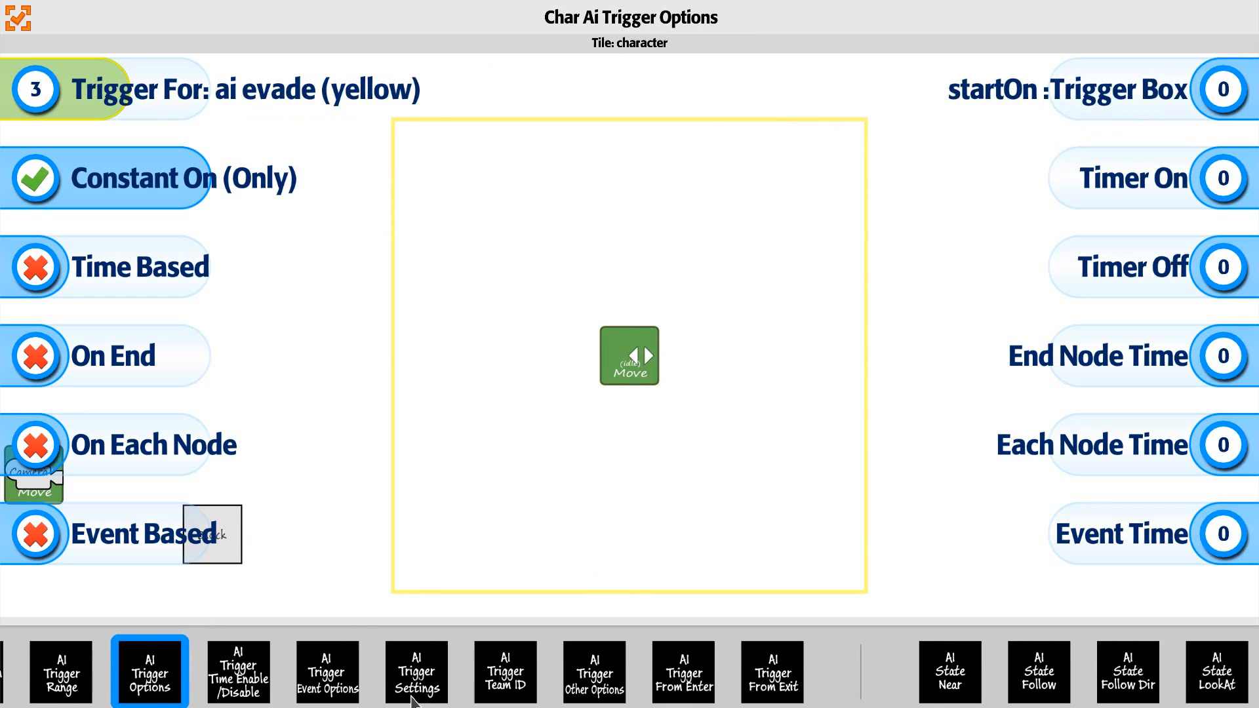
{"action": "left_click_drag", "start_coordinate": [737, 667], "coordinate": [124, 676]}
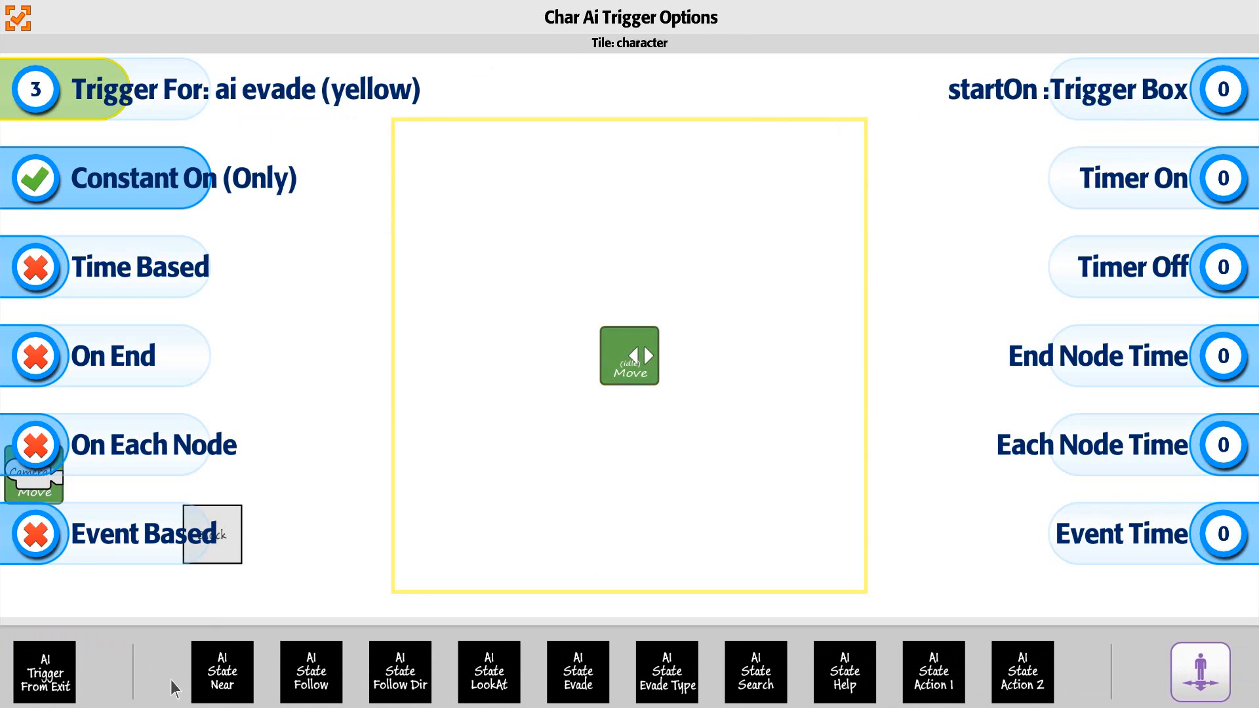
{"action": "left_click", "coordinate": [583, 675]}
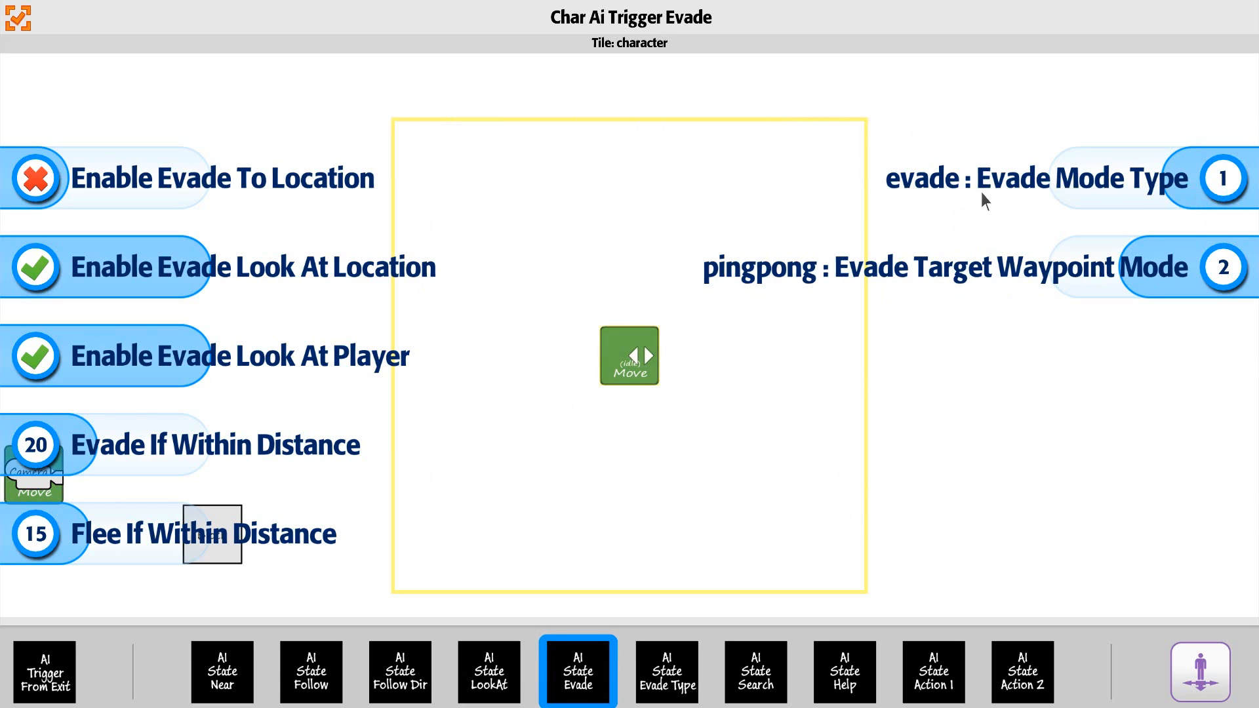
{"action": "left_click_drag", "start_coordinate": [1224, 189], "coordinate": [878, 194]}
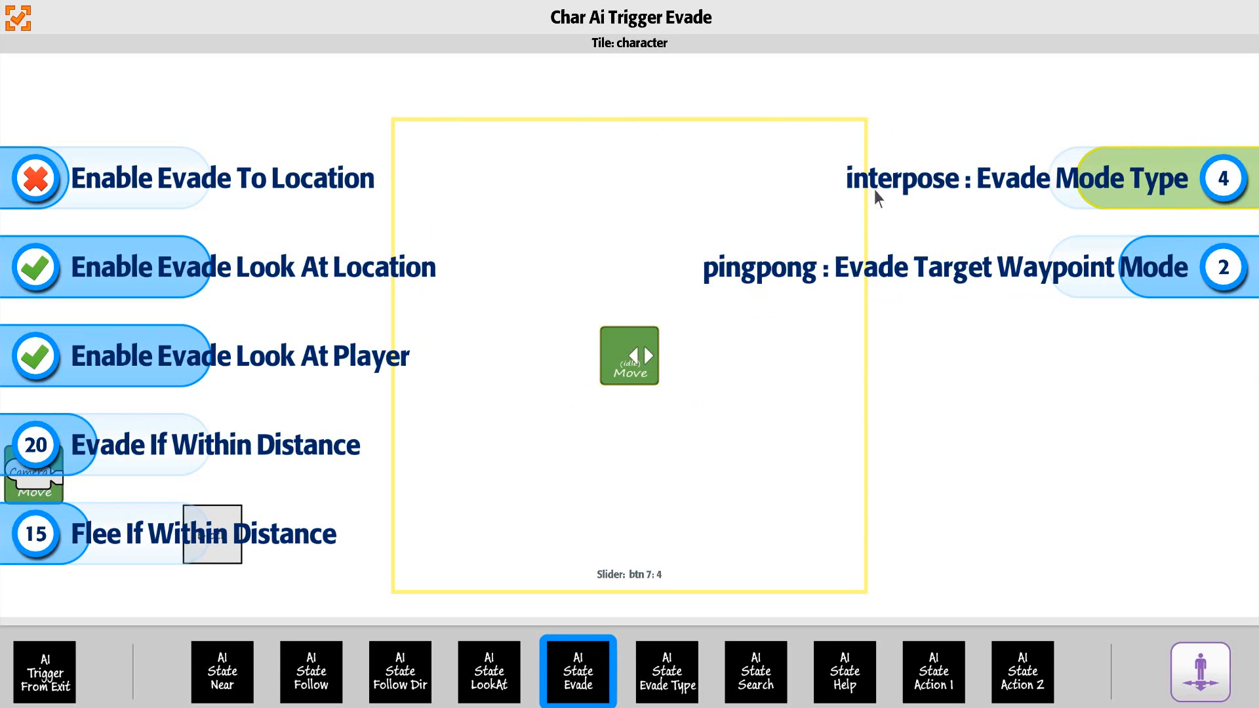
{"action": "scroll", "coordinate": [886, 184], "scroll_direction": "down", "scroll_amount": 1}
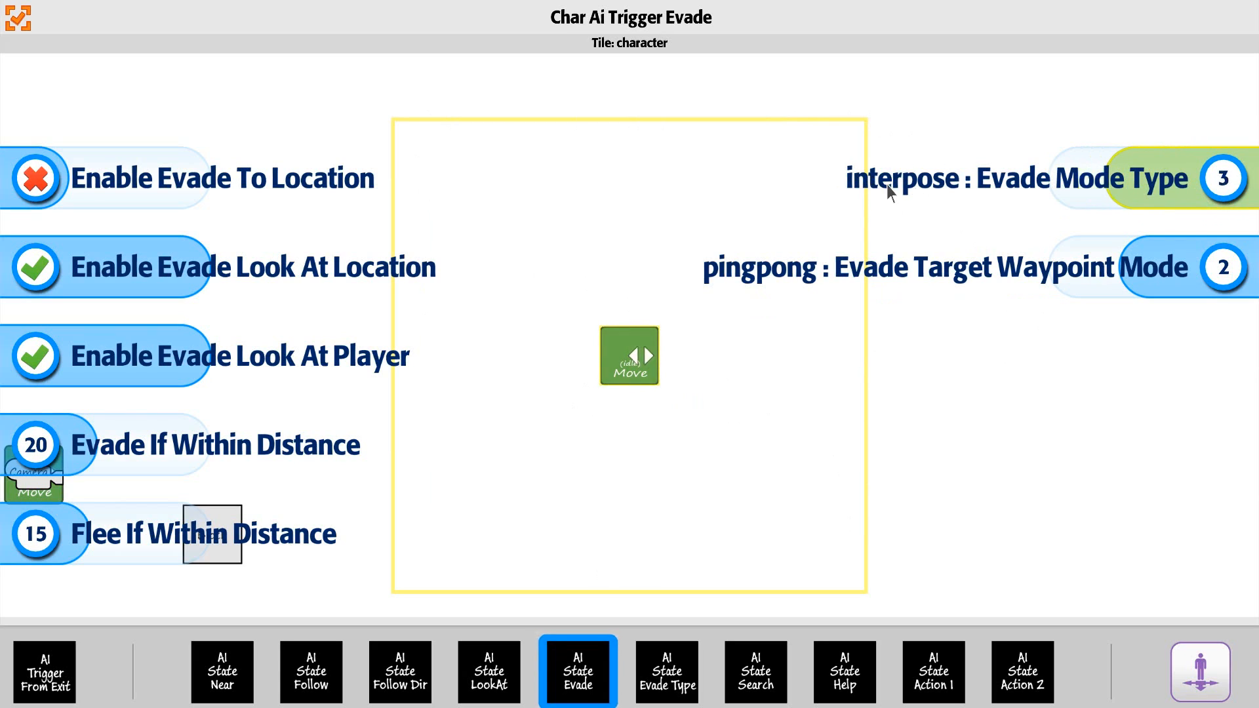
{"action": "scroll", "coordinate": [956, 195], "scroll_direction": "down", "scroll_amount": 1}
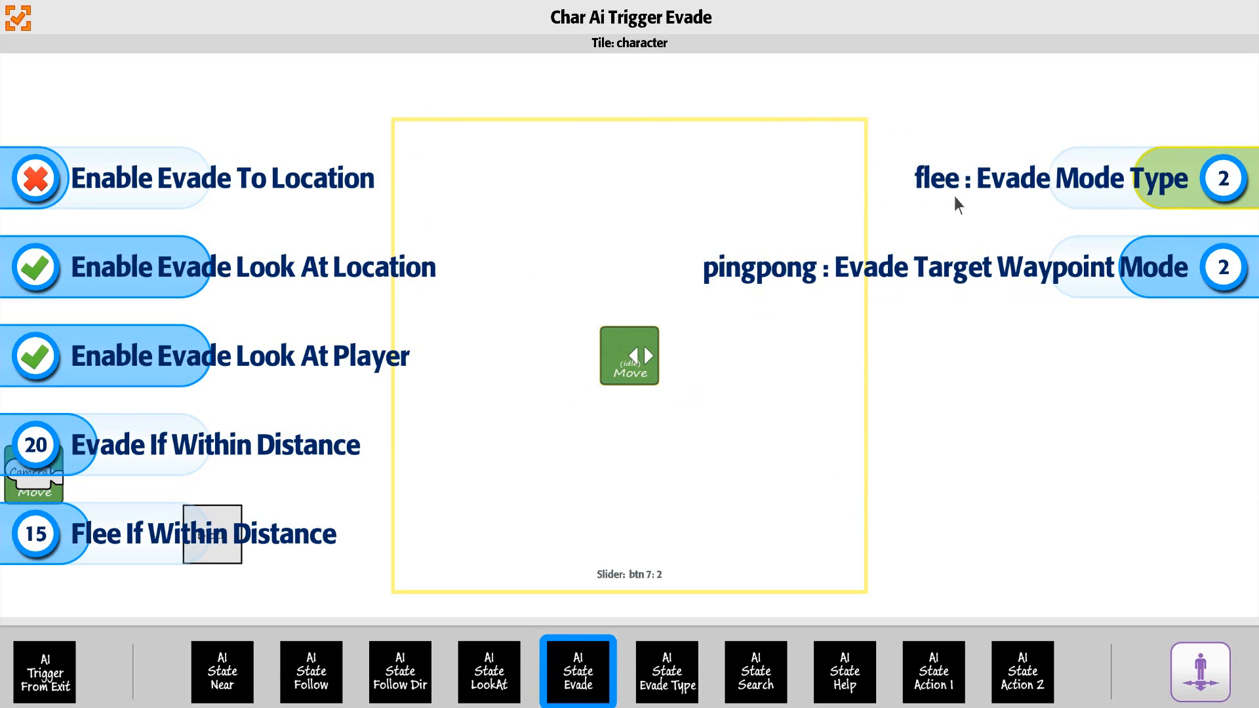
{"action": "scroll", "coordinate": [954, 196], "scroll_direction": "up", "scroll_amount": 1}
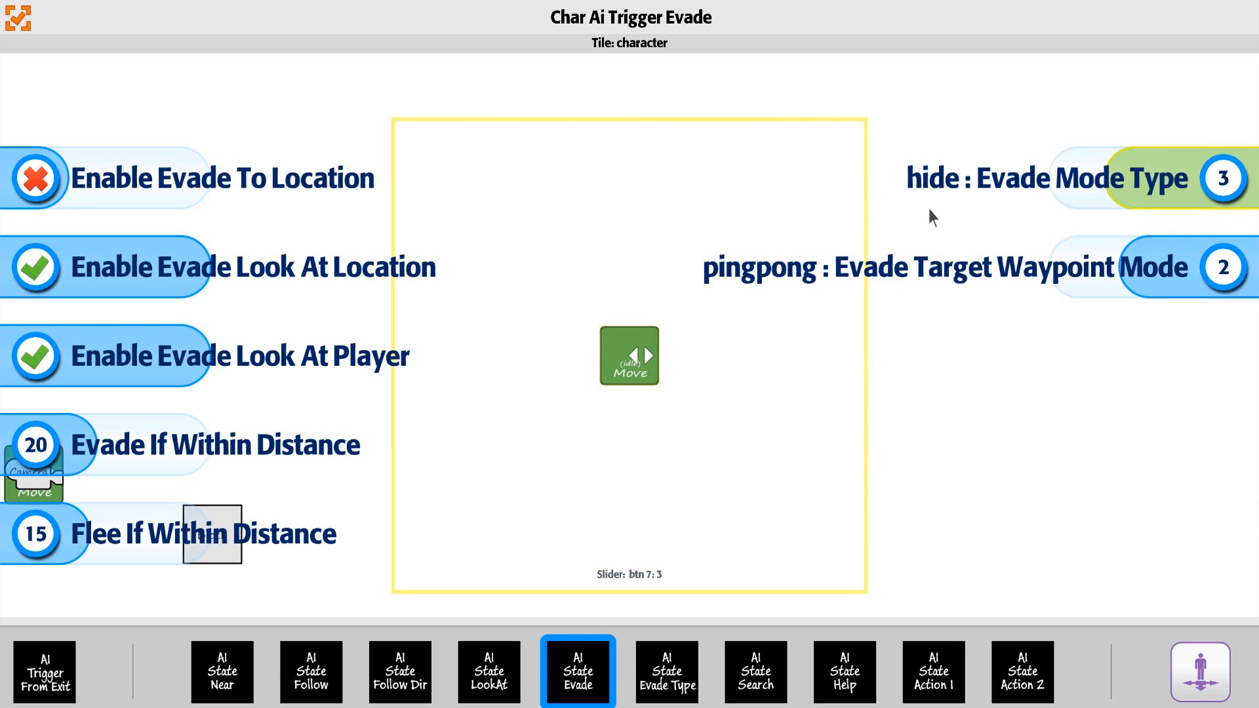
{"action": "scroll", "coordinate": [928, 208], "scroll_direction": "down", "scroll_amount": 1}
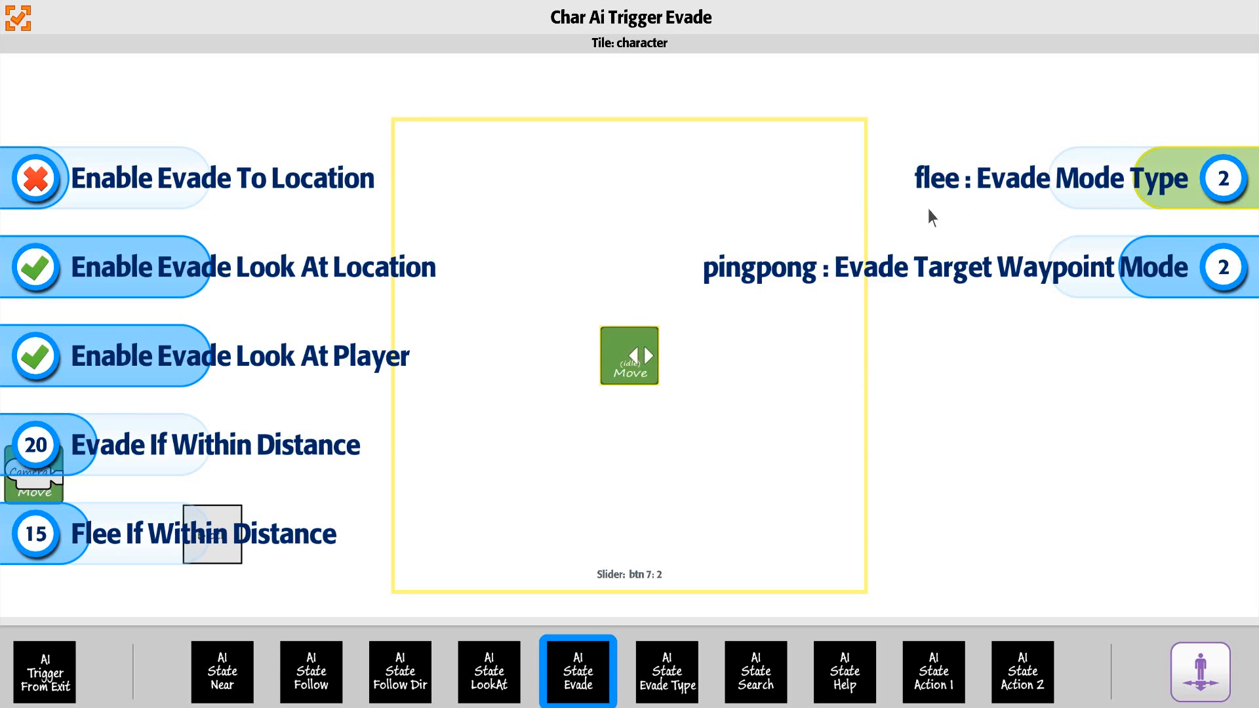
{"action": "scroll", "coordinate": [927, 196], "scroll_direction": "down", "scroll_amount": 1}
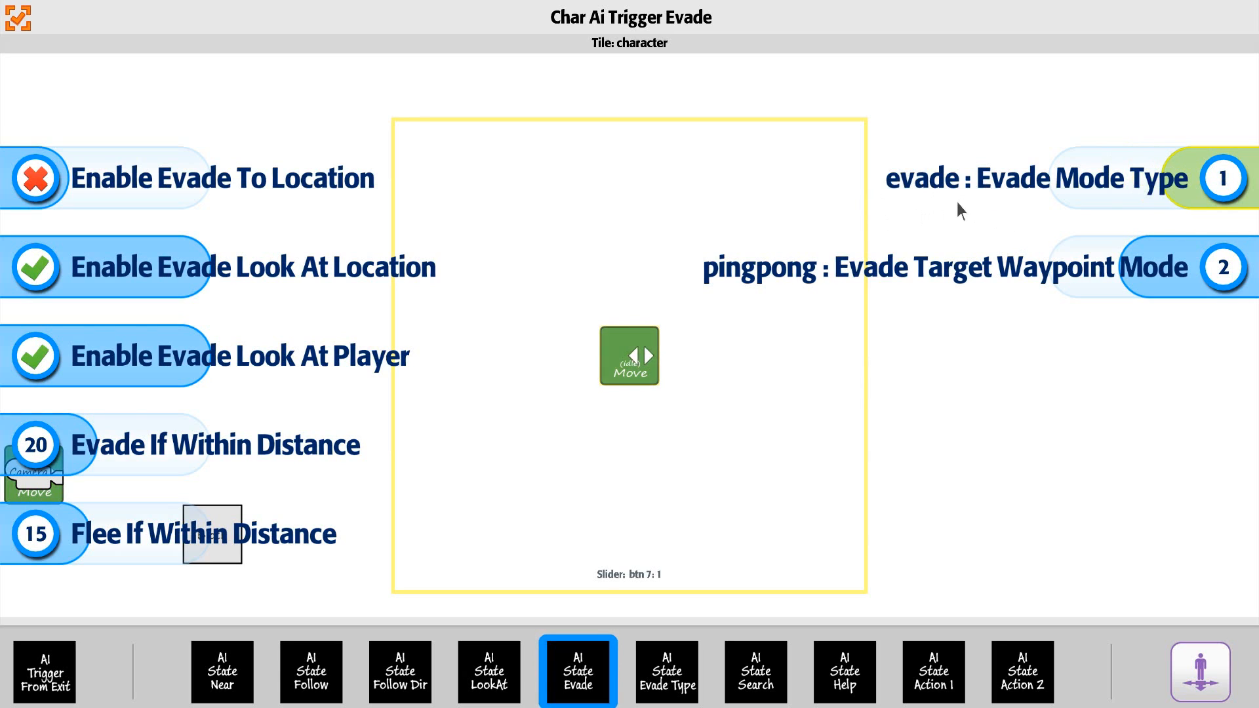
{"action": "scroll", "coordinate": [957, 211], "scroll_direction": "down", "scroll_amount": 1}
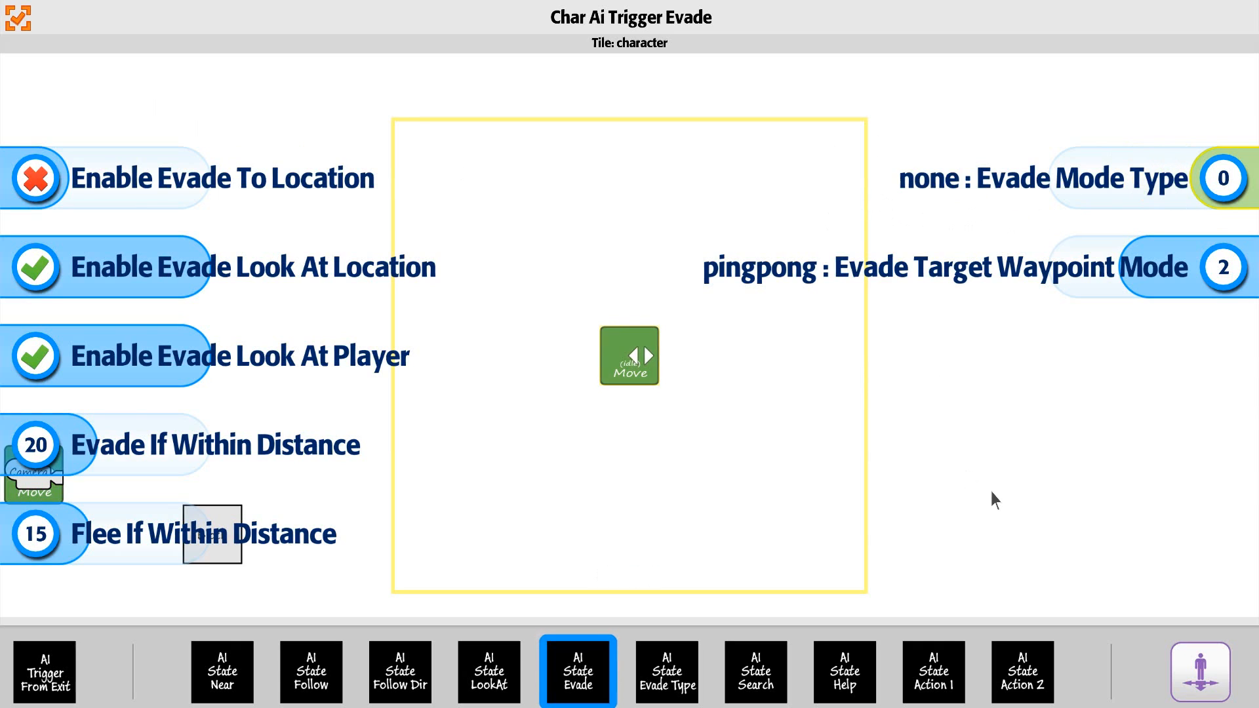
{"action": "scroll", "coordinate": [991, 490], "scroll_direction": "up", "scroll_amount": 1}
{"action": "scroll", "coordinate": [1129, 373], "scroll_direction": "up", "scroll_amount": 1}
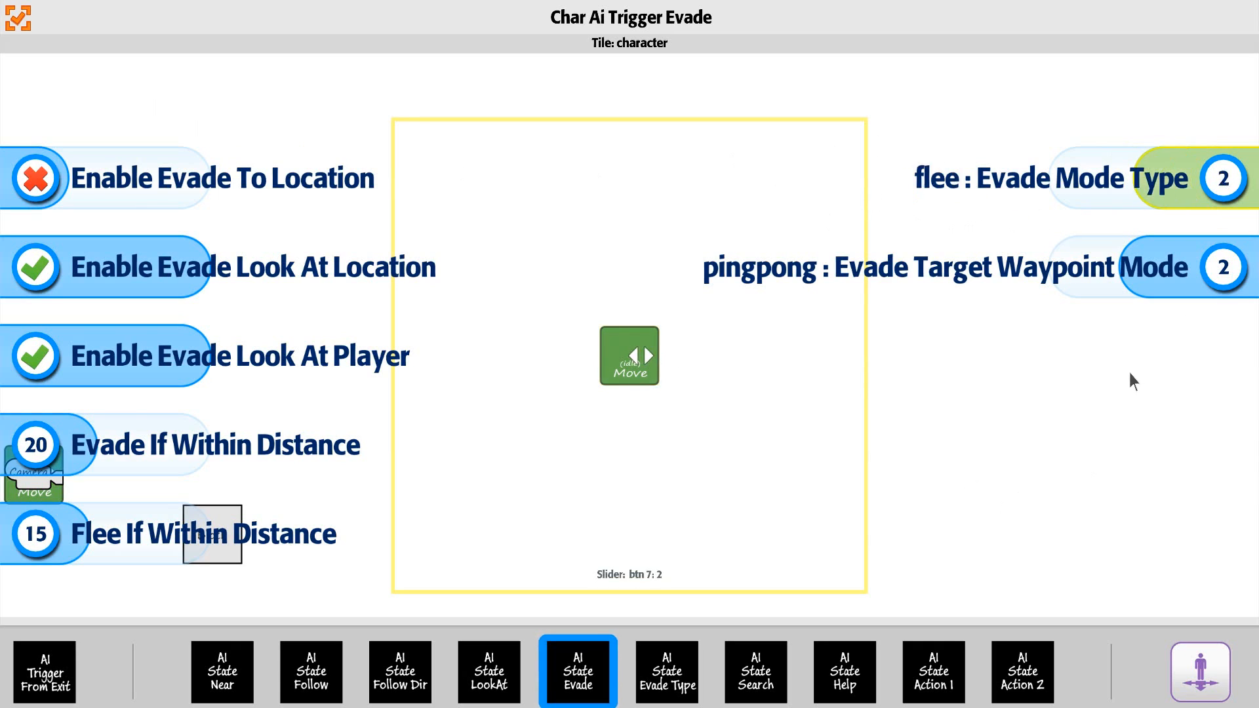
{"action": "scroll", "coordinate": [1100, 379], "scroll_direction": "down", "scroll_amount": 1}
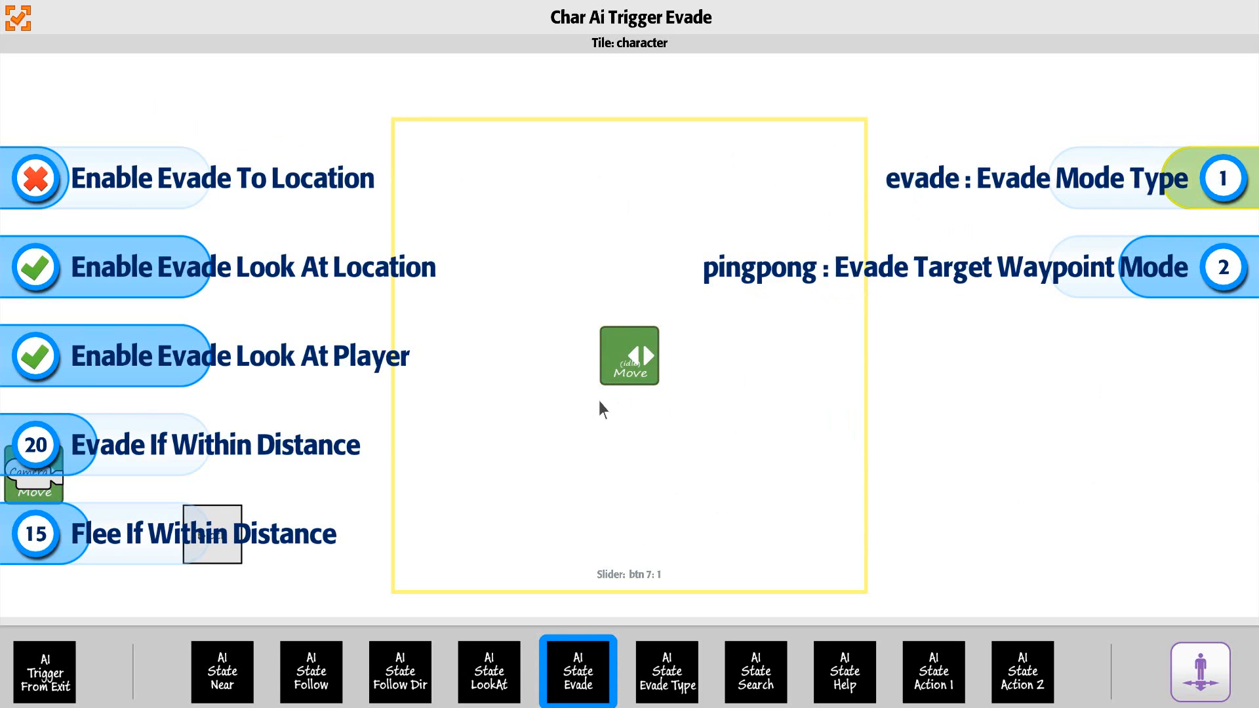
Step: Leave the character's settings, play-test the evade behaviour and stop the test
{"action": "left_click", "coordinate": [22, 18]}
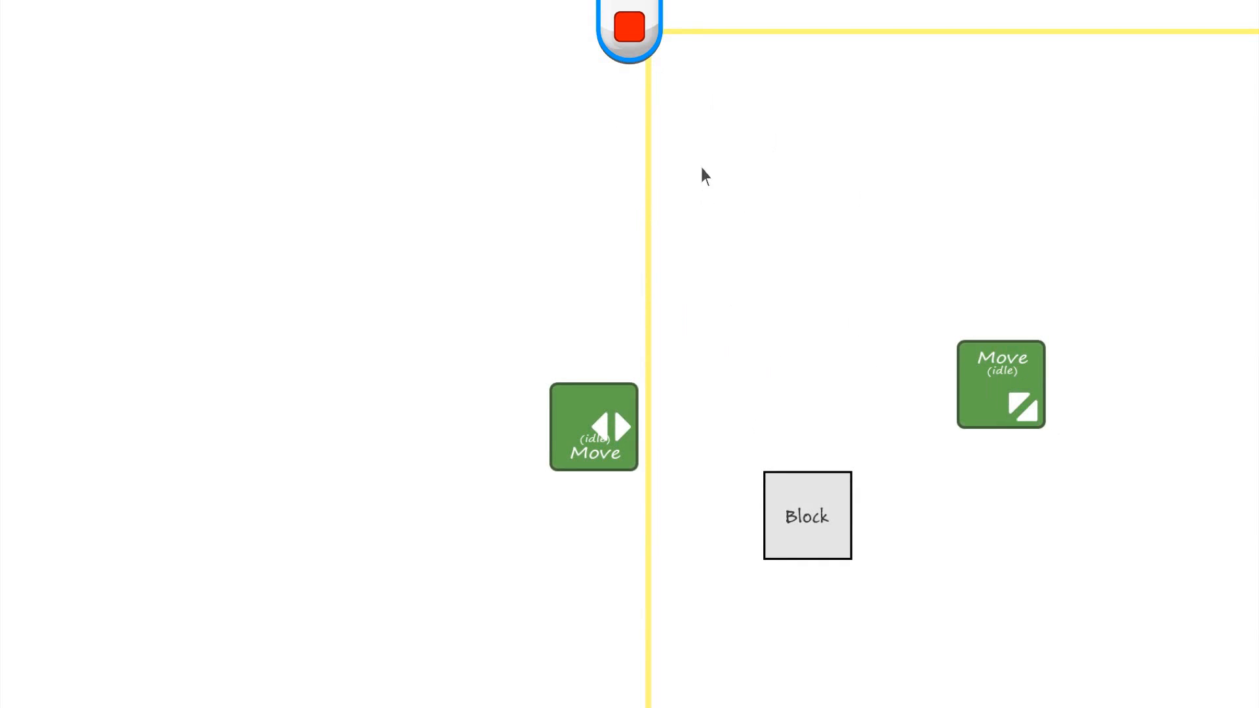
{"action": "left_click", "coordinate": [634, 42]}
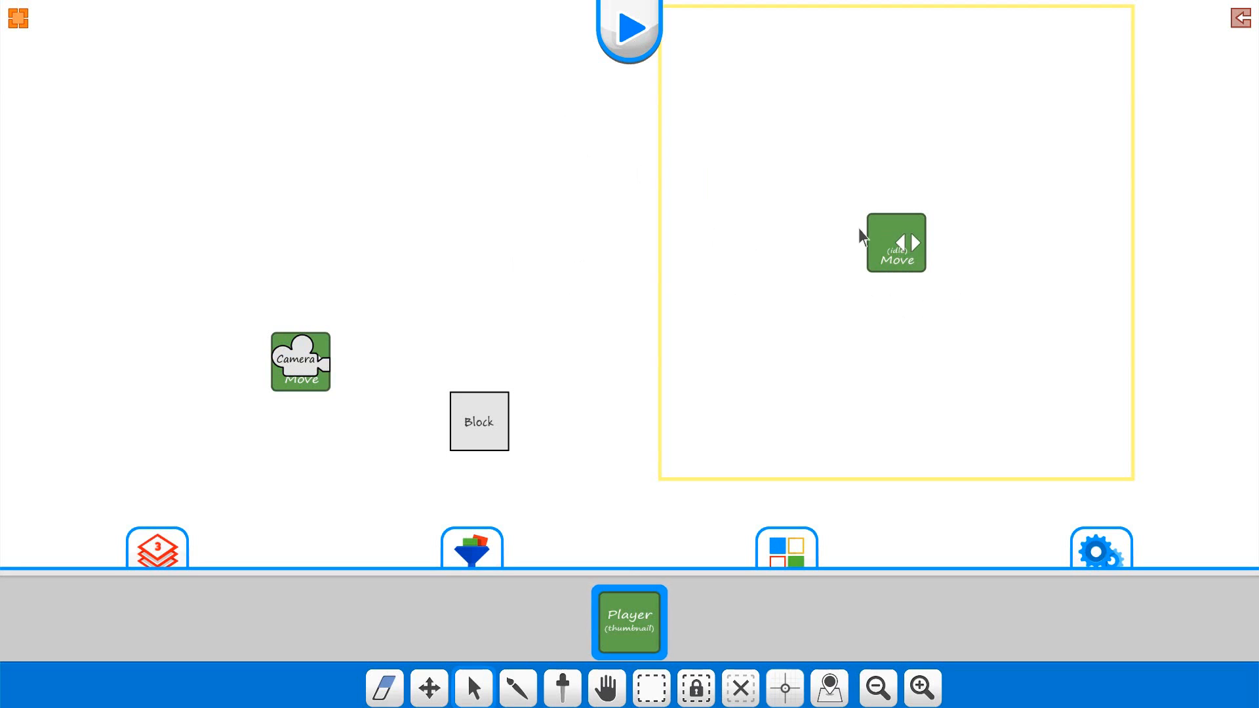
Step: Set the yellow-box character's Evade If Within Distance and Flee If Within Distance to 30 in AI State Evade, and start a play test
{"action": "double_click", "coordinate": [915, 260]}
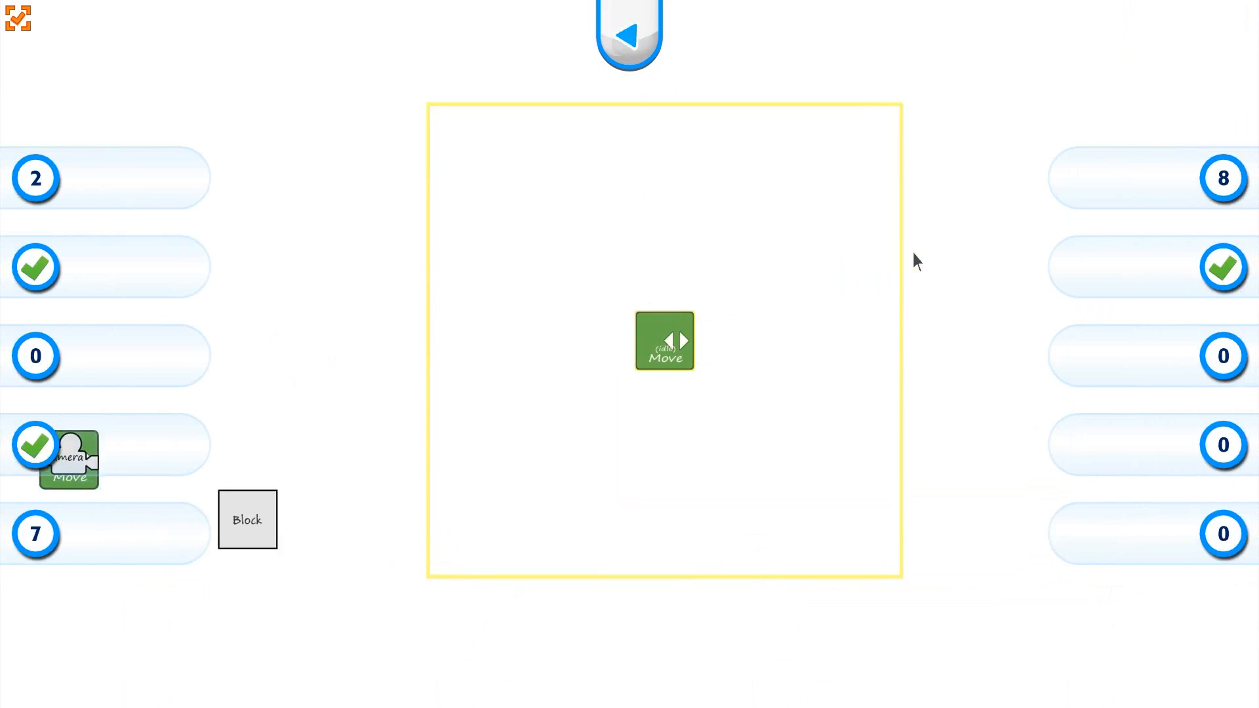
{"action": "left_click_drag", "start_coordinate": [331, 676], "coordinate": [1024, 663]}
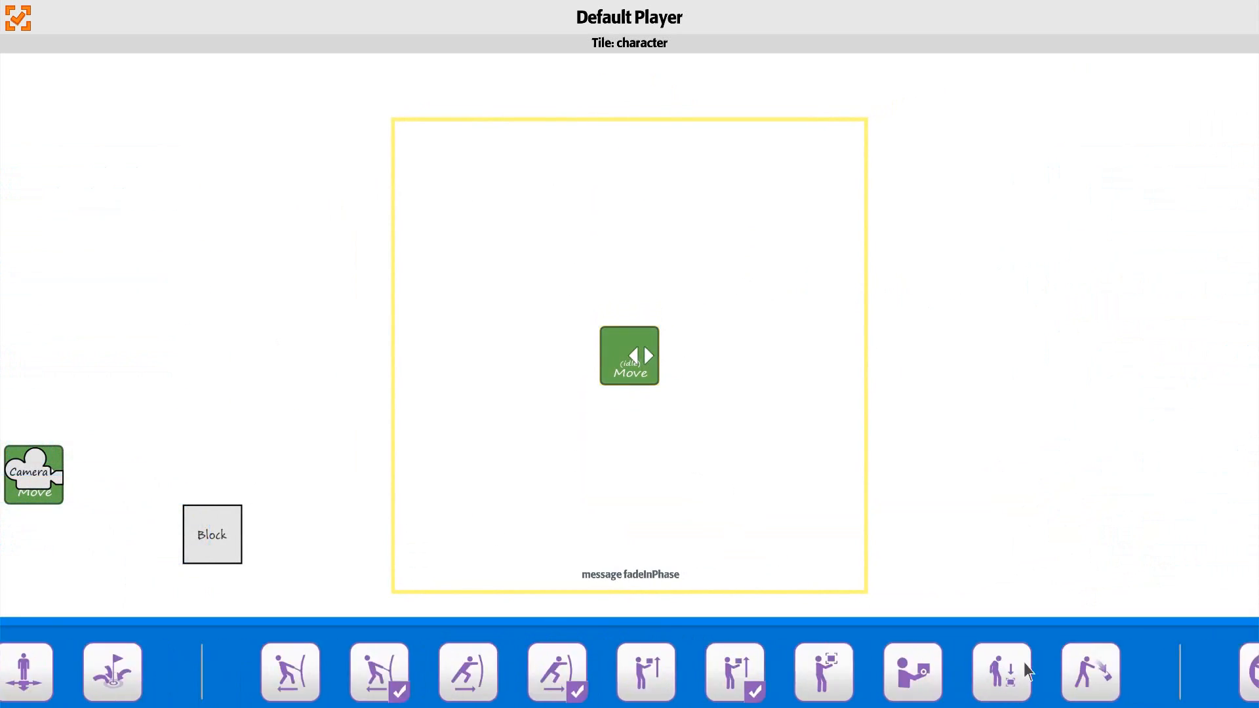
{"action": "left_click_drag", "start_coordinate": [586, 656], "coordinate": [351, 669]}
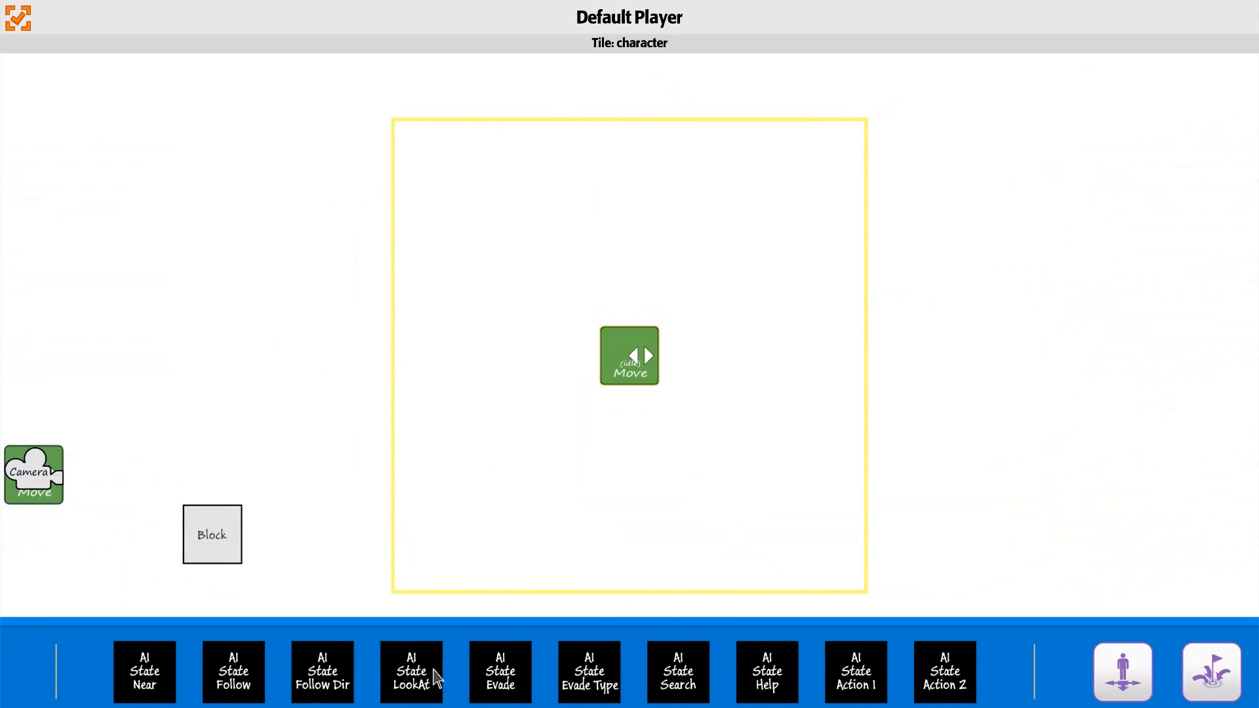
{"action": "left_click", "coordinate": [503, 677]}
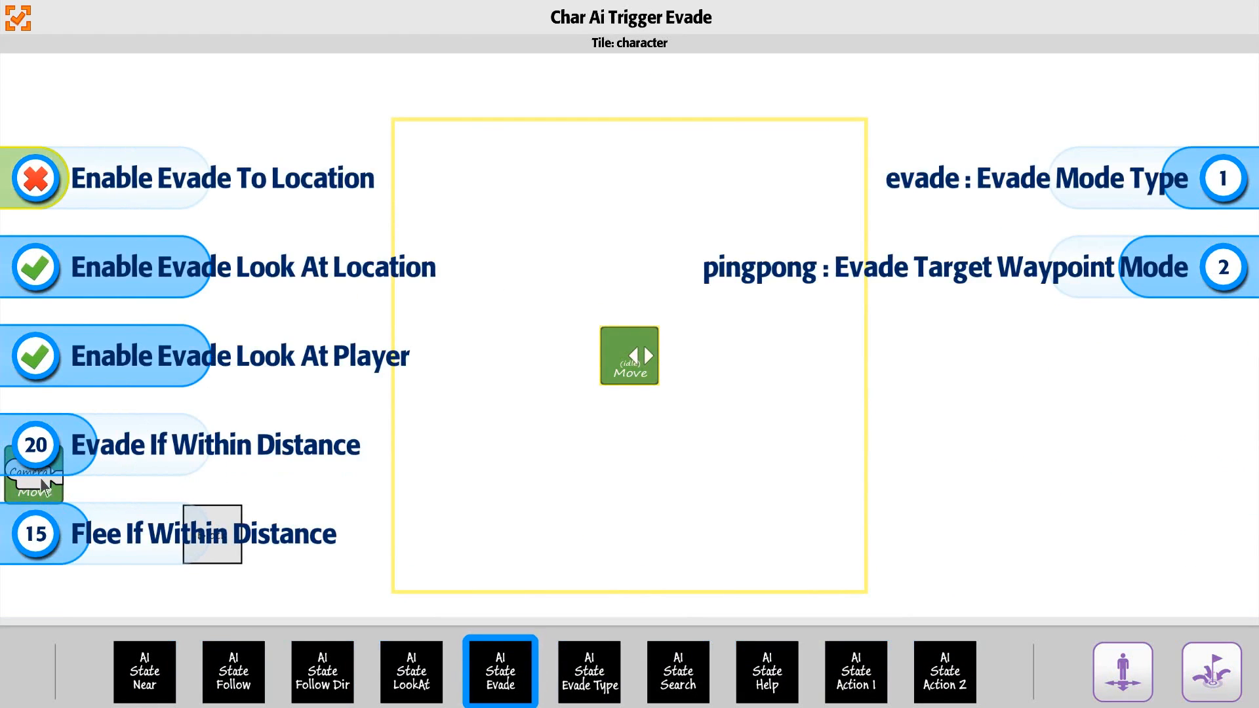
{"action": "left_click_drag", "start_coordinate": [50, 468], "coordinate": [63, 468]}
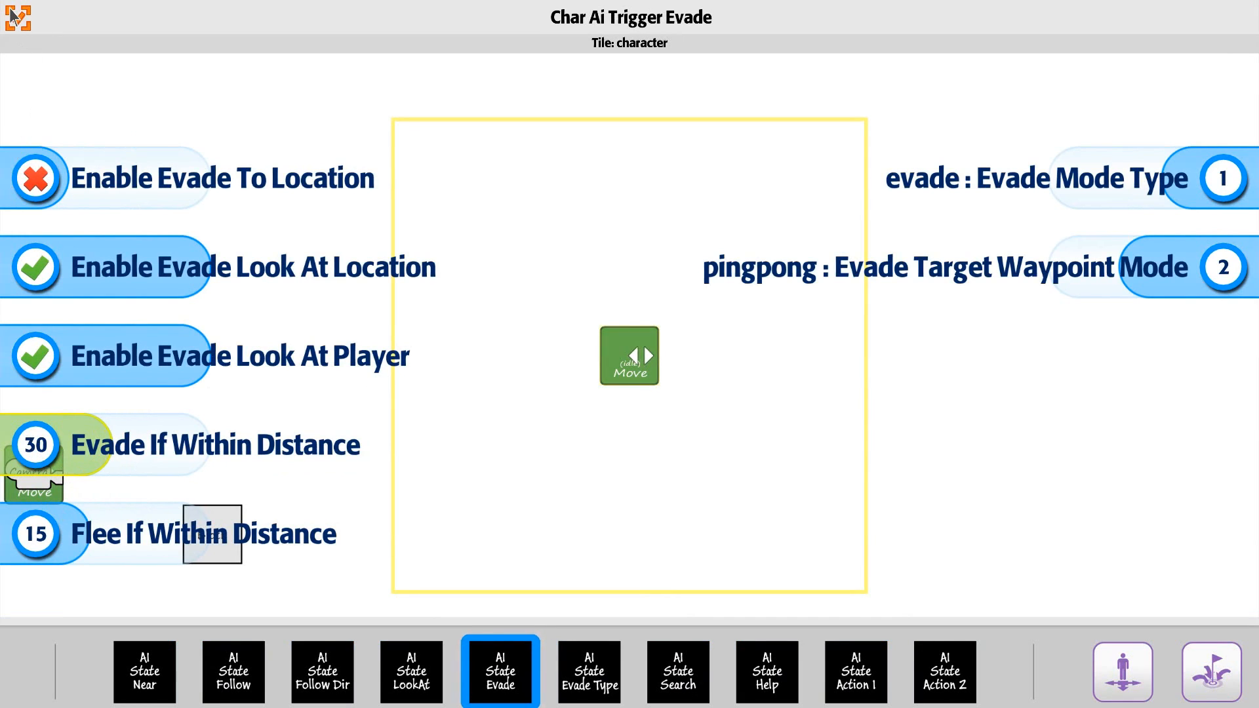
{"action": "left_click_drag", "start_coordinate": [54, 538], "coordinate": [72, 536]}
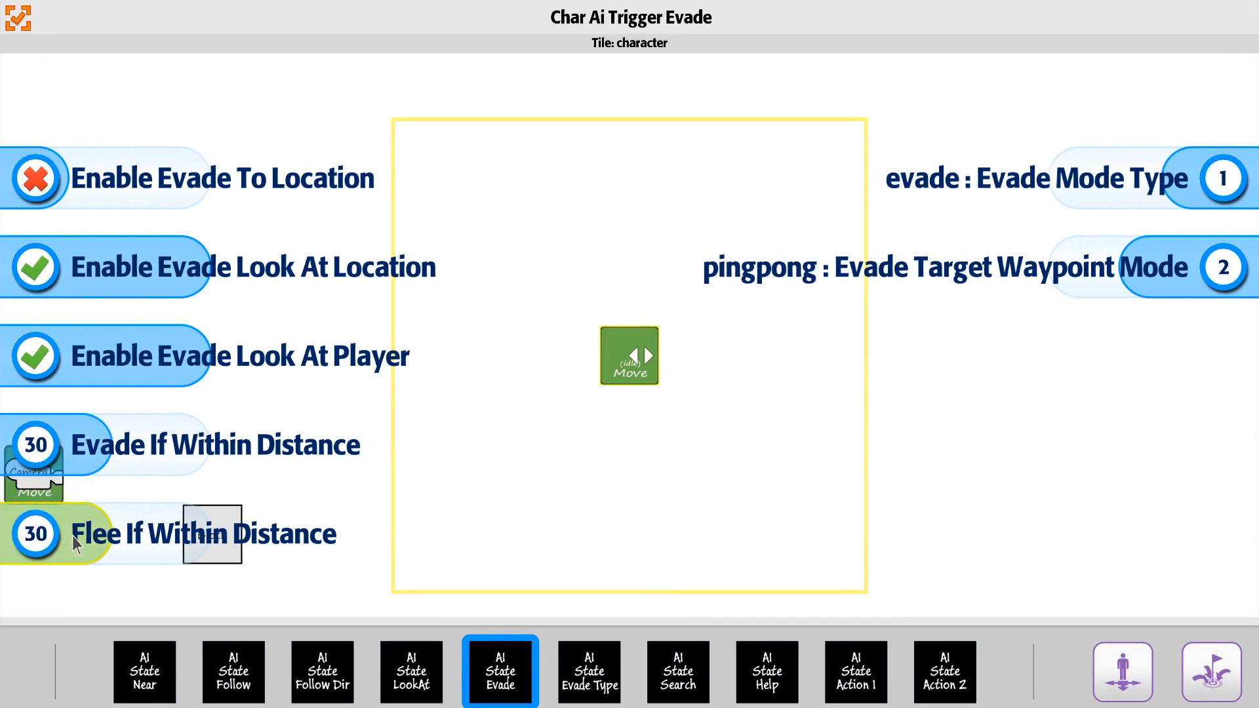
{"action": "left_click", "coordinate": [15, 20]}
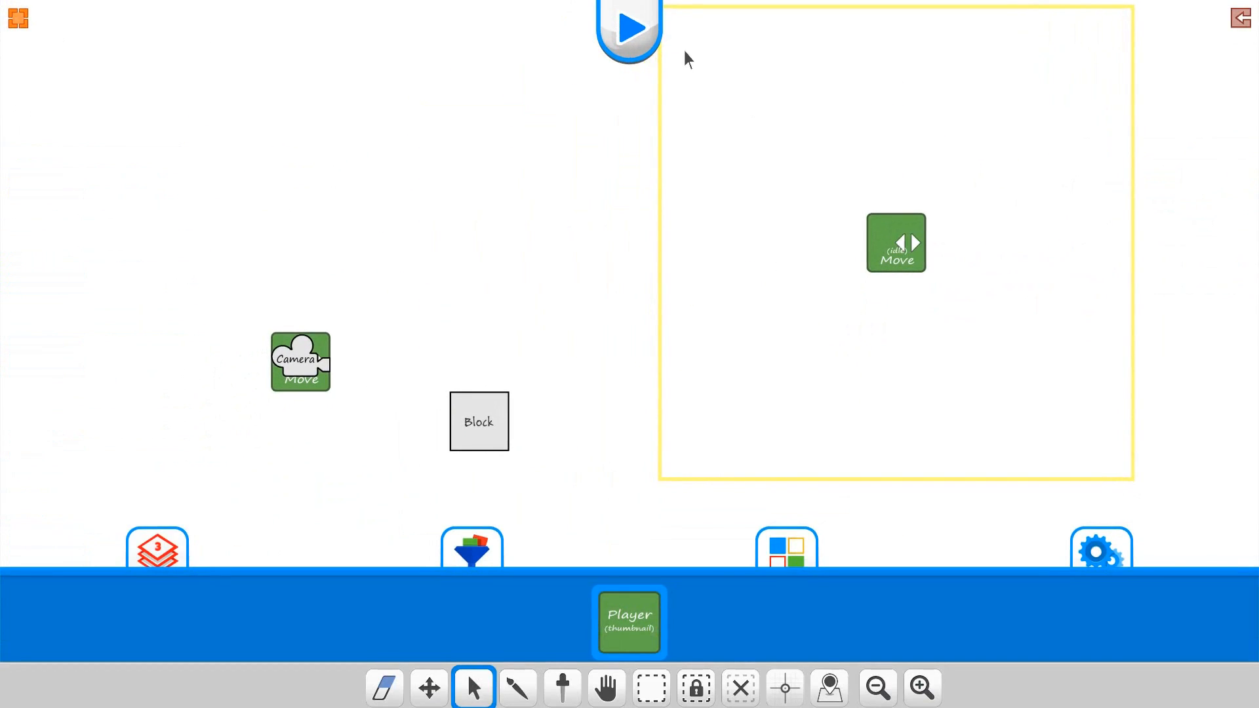
{"action": "left_click", "coordinate": [630, 33]}
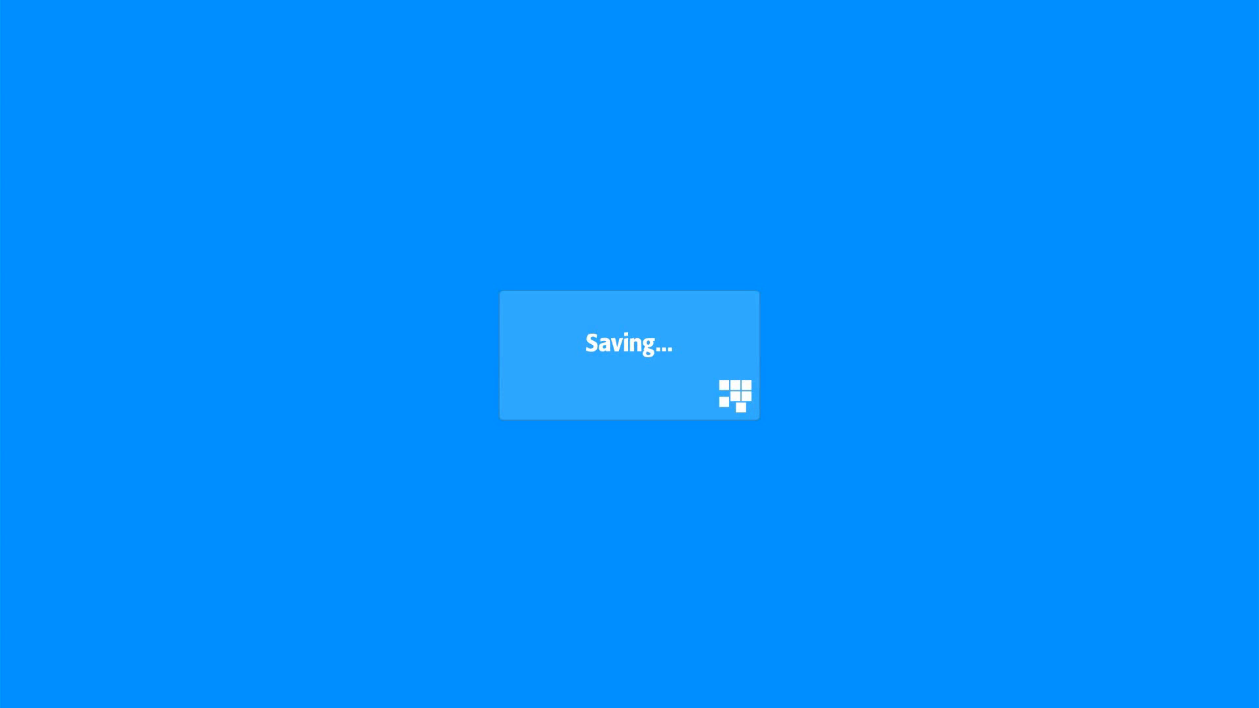